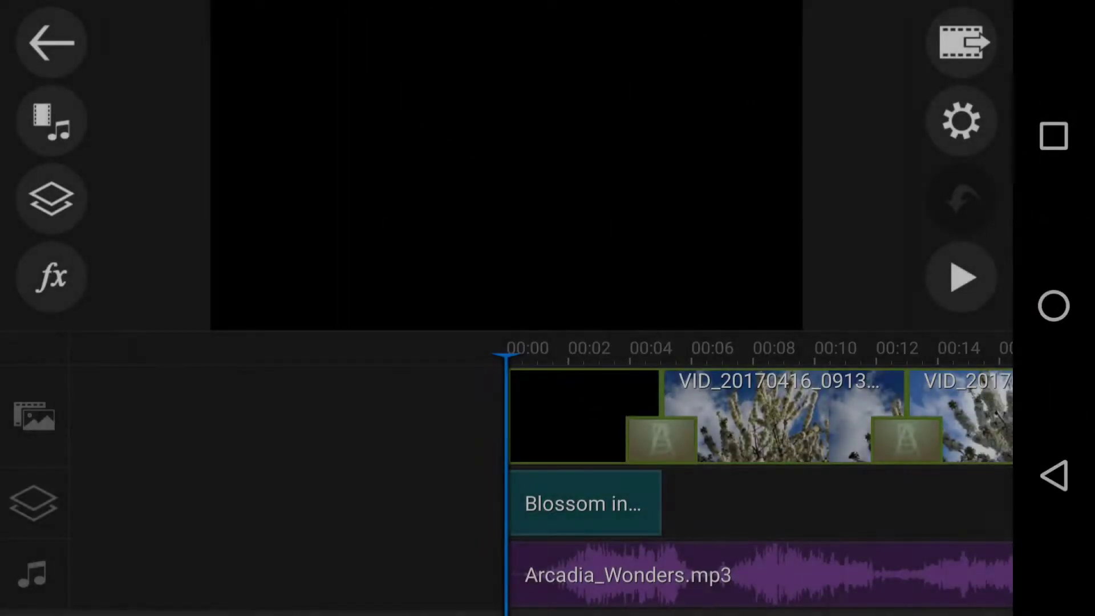
# Check the first blossom clip's volume settings unchanged, then scrub the timeline back near six seconds.
pyautogui.moveTo(408, 463); pyautogui.dragTo(190, 478)
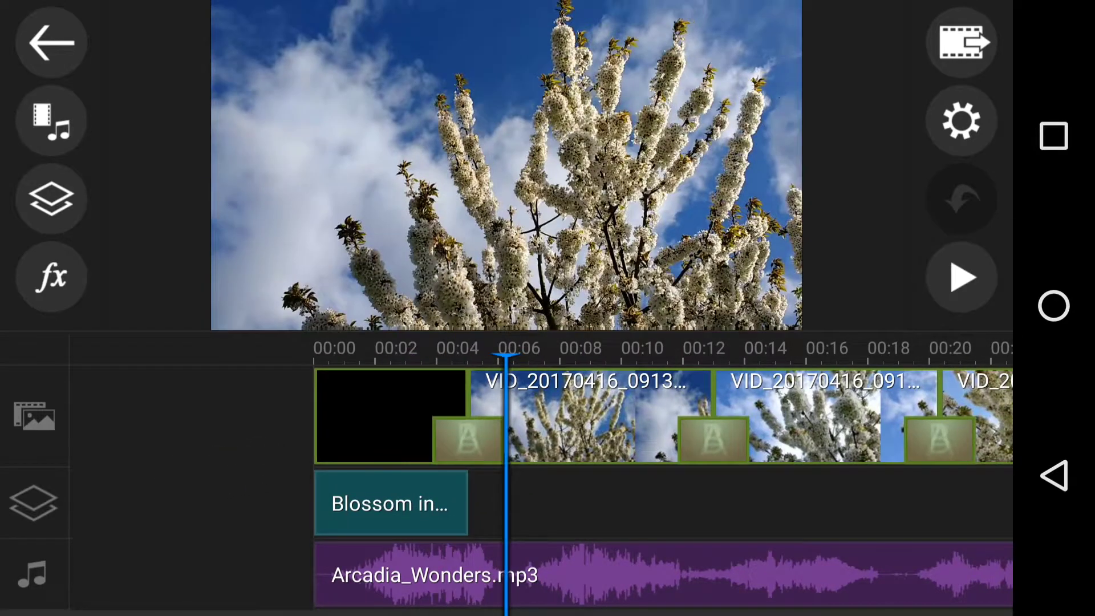
pyautogui.click(600, 419)
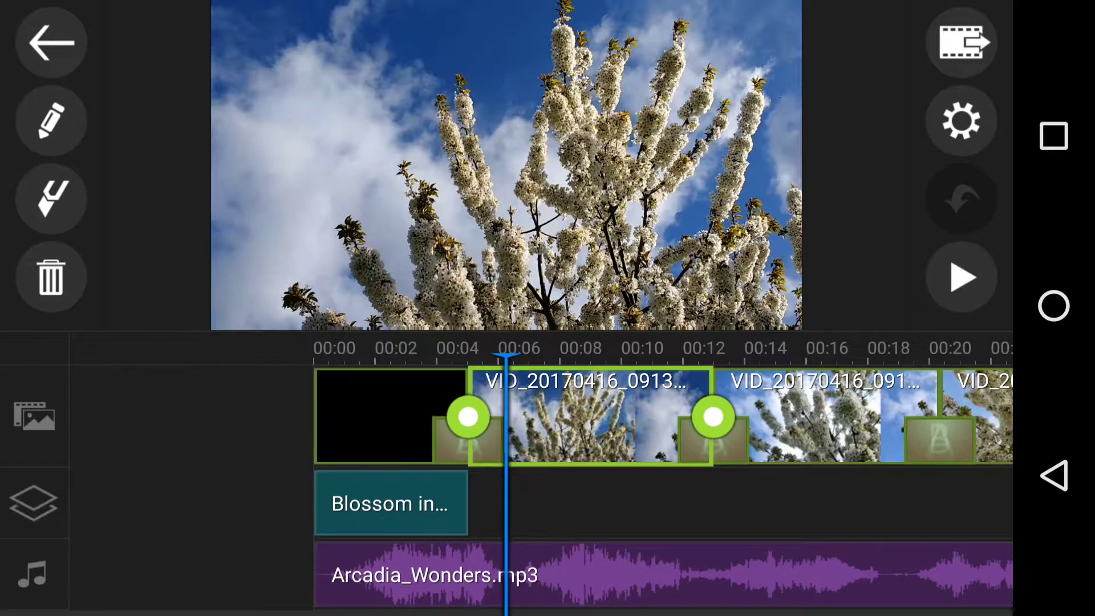
pyautogui.click(52, 121)
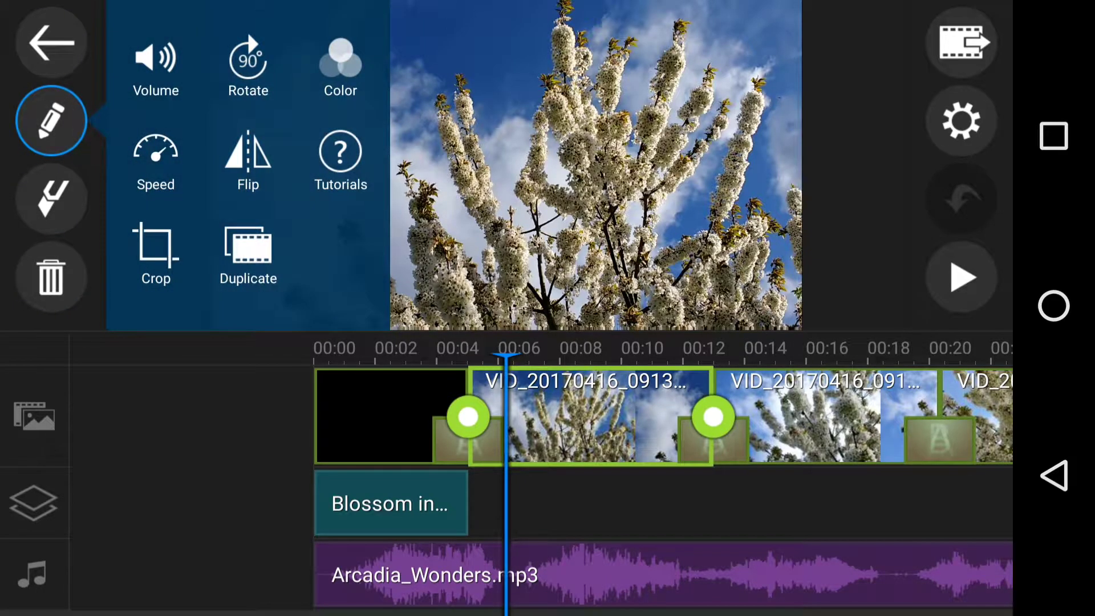
pyautogui.click(156, 68)
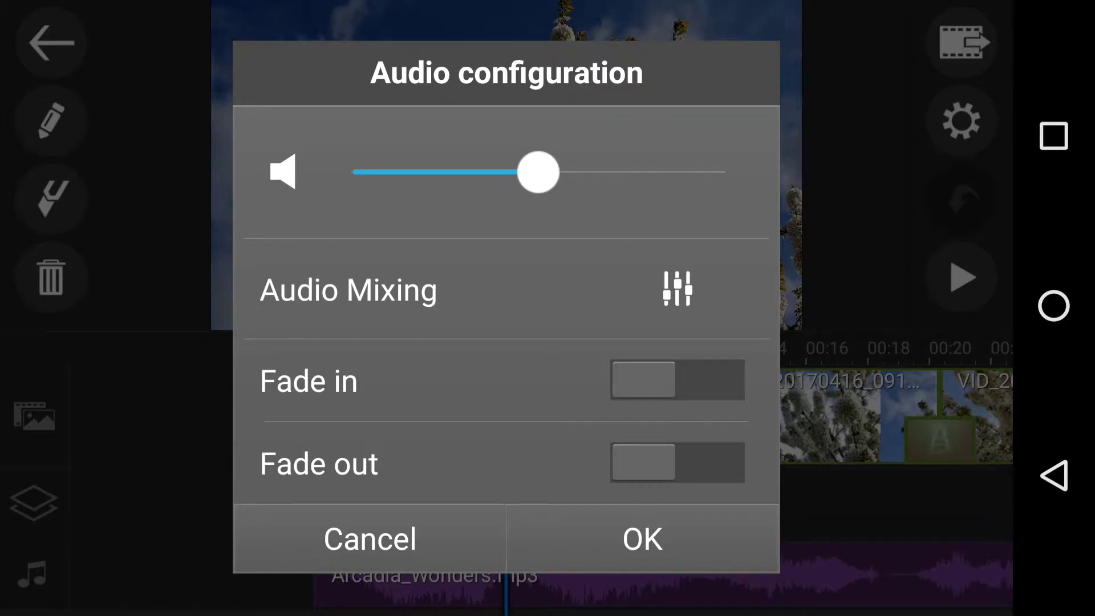
pyautogui.click(369, 539)
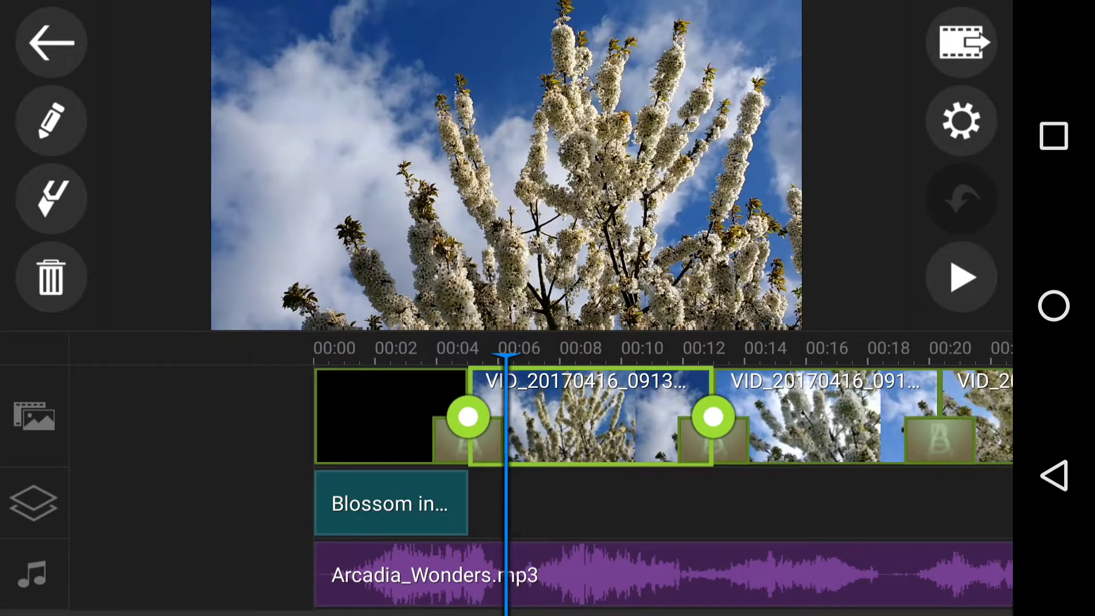
pyautogui.click(681, 514)
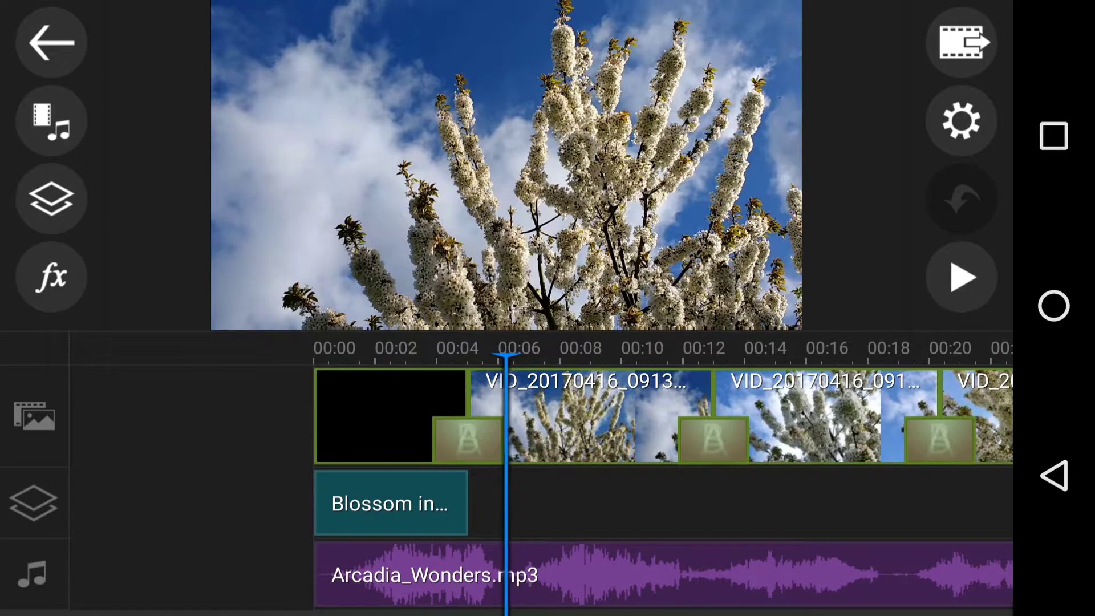
pyautogui.moveTo(746, 508)
pyautogui.mouseDown()
pyautogui.moveTo(577, 469)
pyautogui.moveTo(727, 445)
pyautogui.mouseUp()
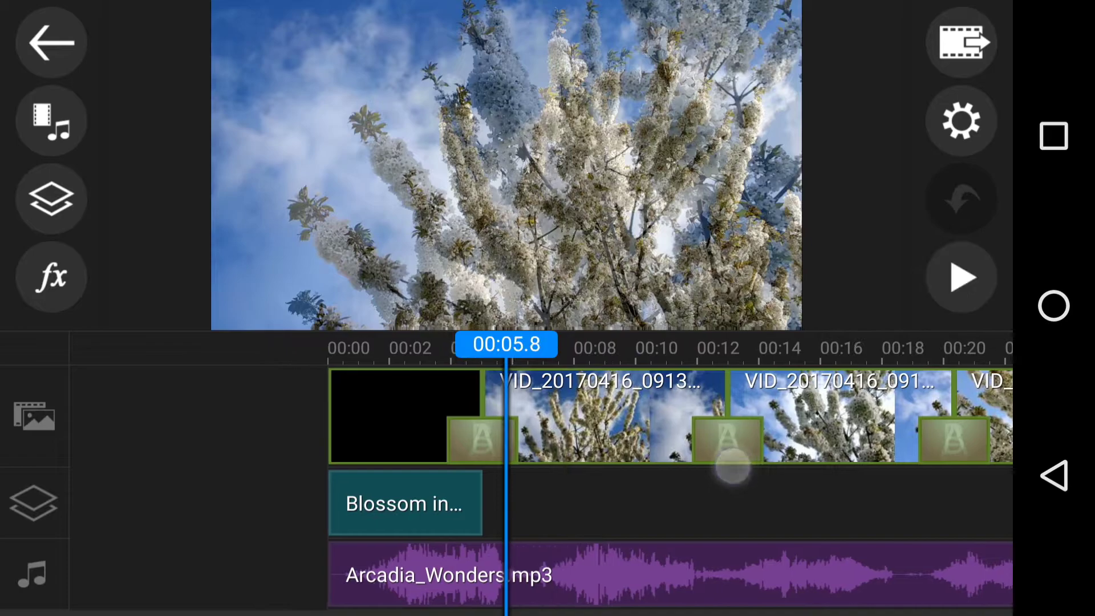
pyautogui.moveTo(624, 504); pyautogui.dragTo(601, 504)
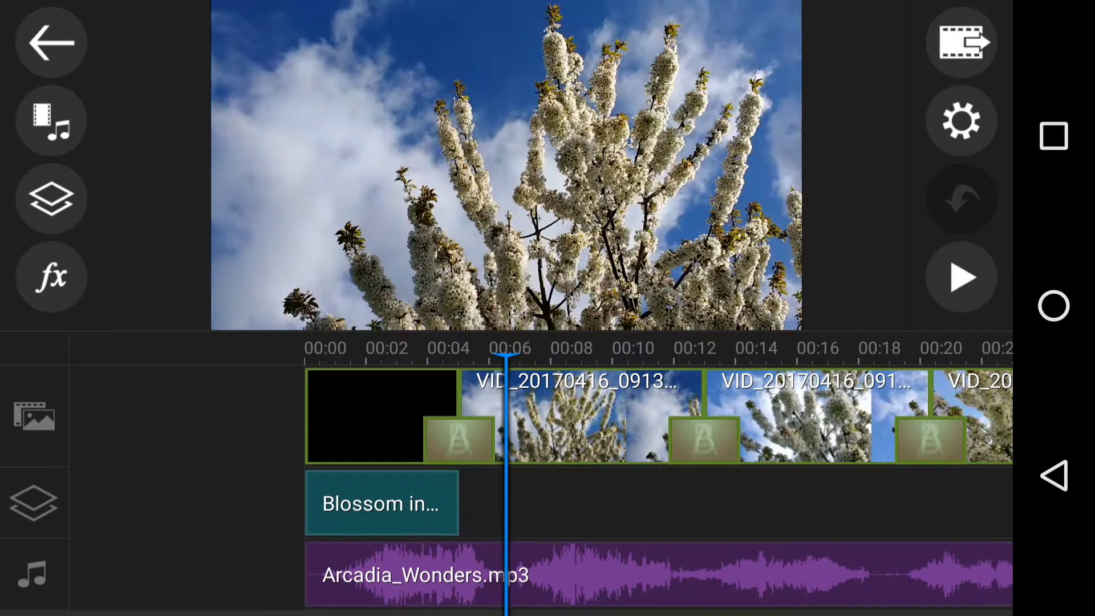
# In Audio Mixing, set the main video track to 18 and keep both music tracks at 100.
pyautogui.click(962, 120)
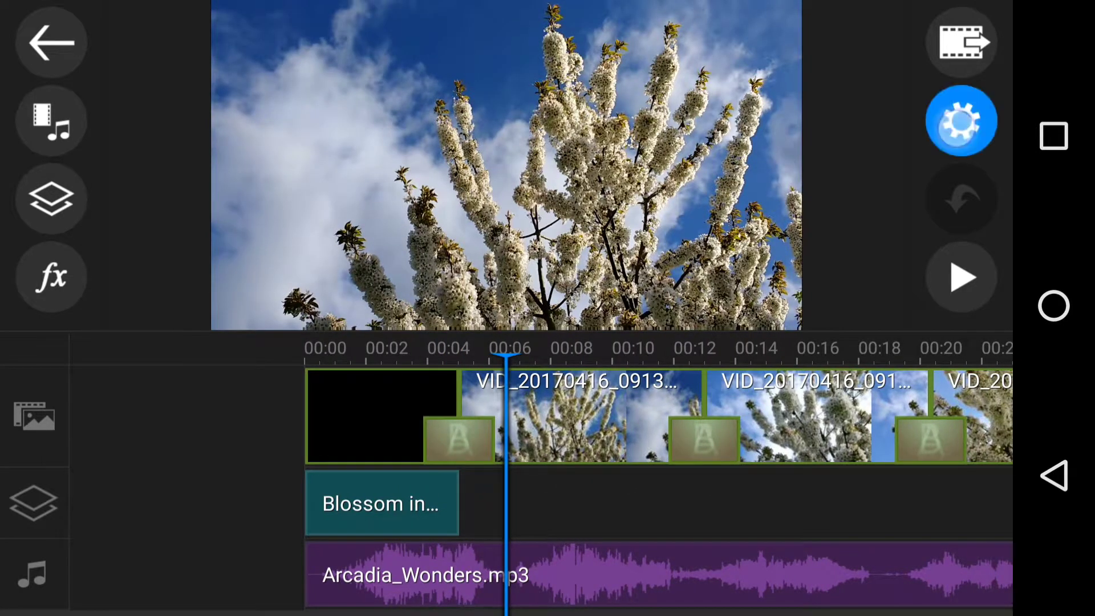
pyautogui.click(823, 53)
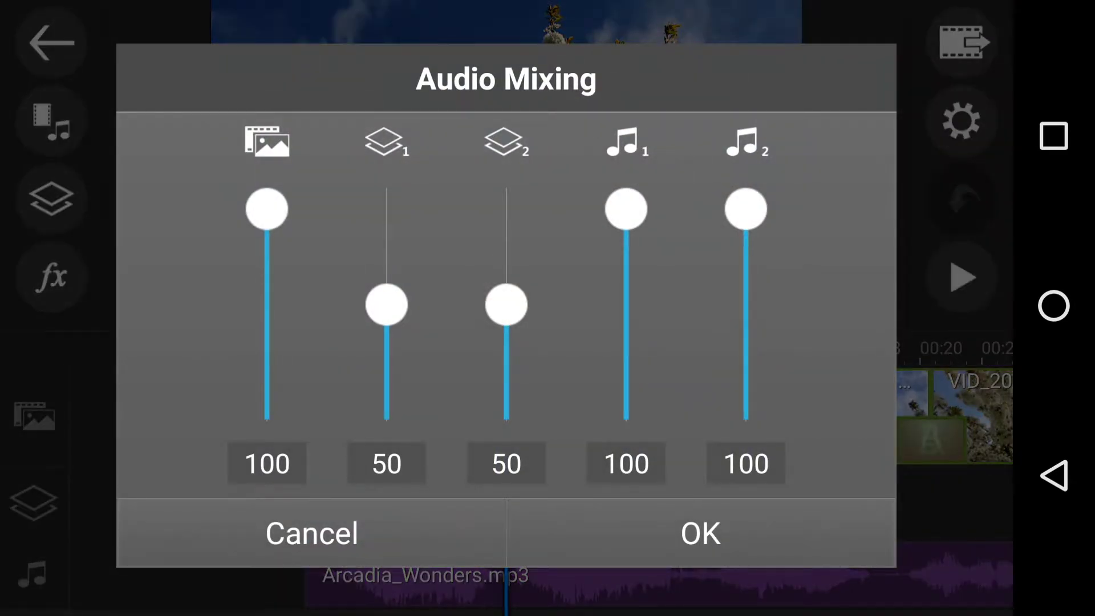
pyautogui.moveTo(267, 210); pyautogui.dragTo(272, 143)
pyautogui.moveTo(267, 210); pyautogui.dragTo(268, 402)
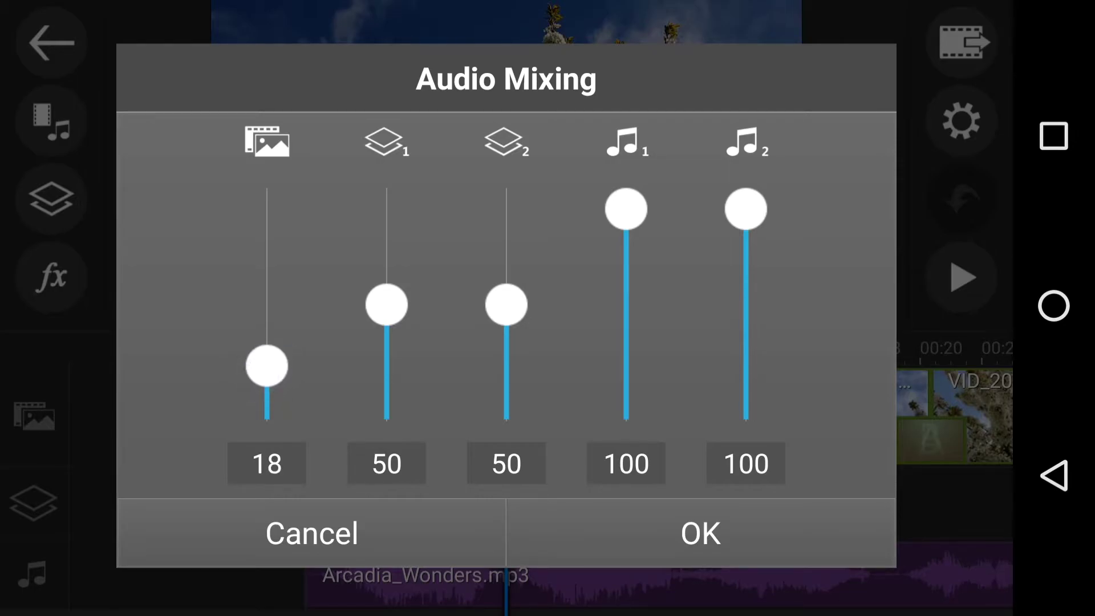
pyautogui.moveTo(626, 210); pyautogui.dragTo(637, 137)
pyautogui.moveTo(754, 202); pyautogui.dragTo(761, 156)
pyautogui.click(683, 539)
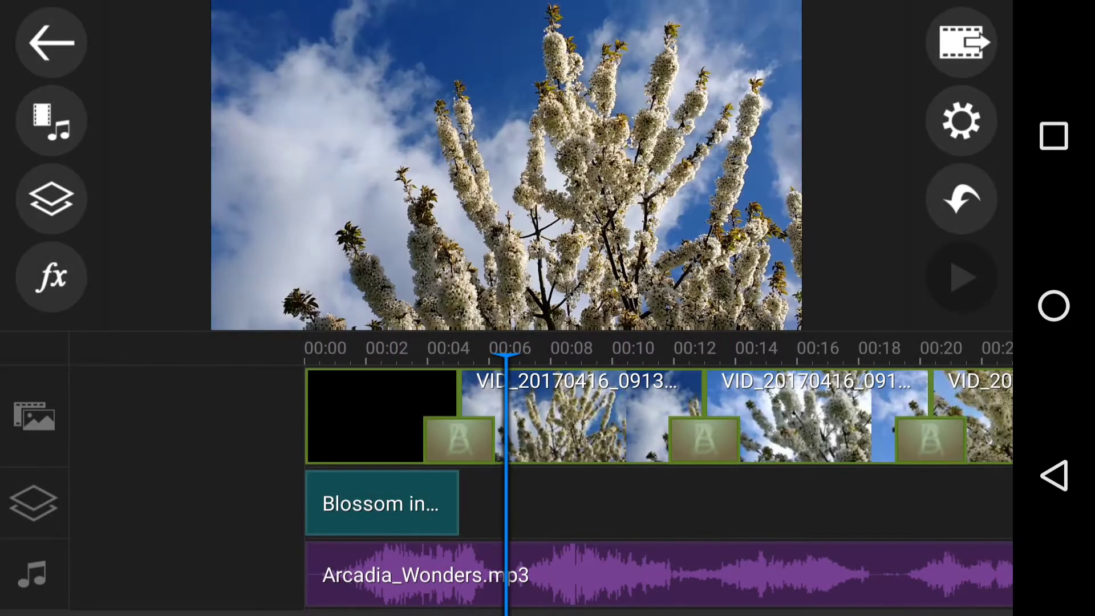
pyautogui.moveTo(660, 496); pyautogui.dragTo(751, 499)
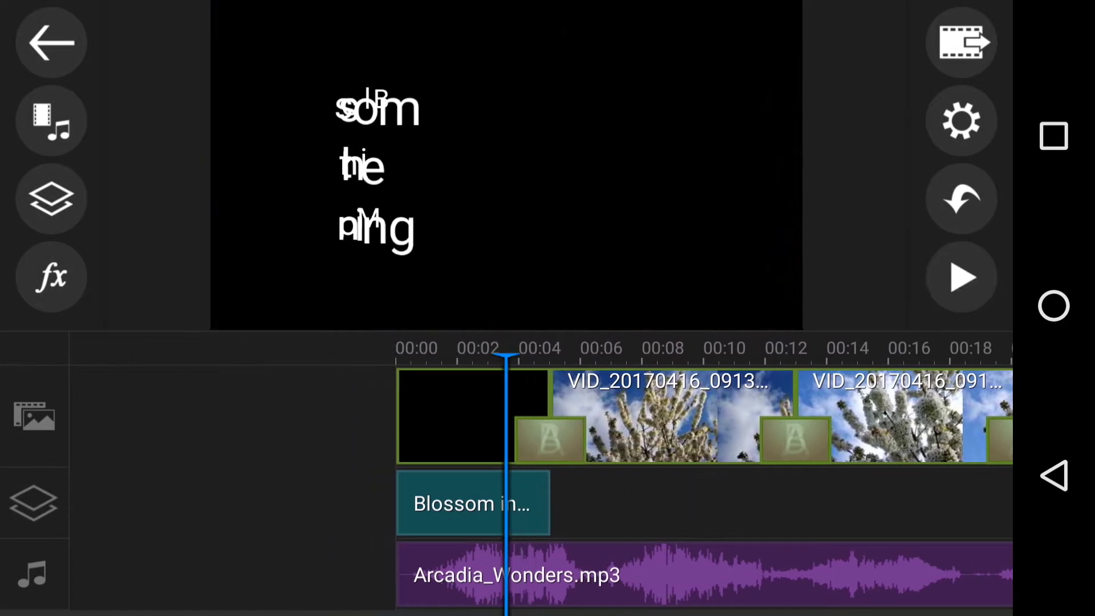
pyautogui.click(962, 276)
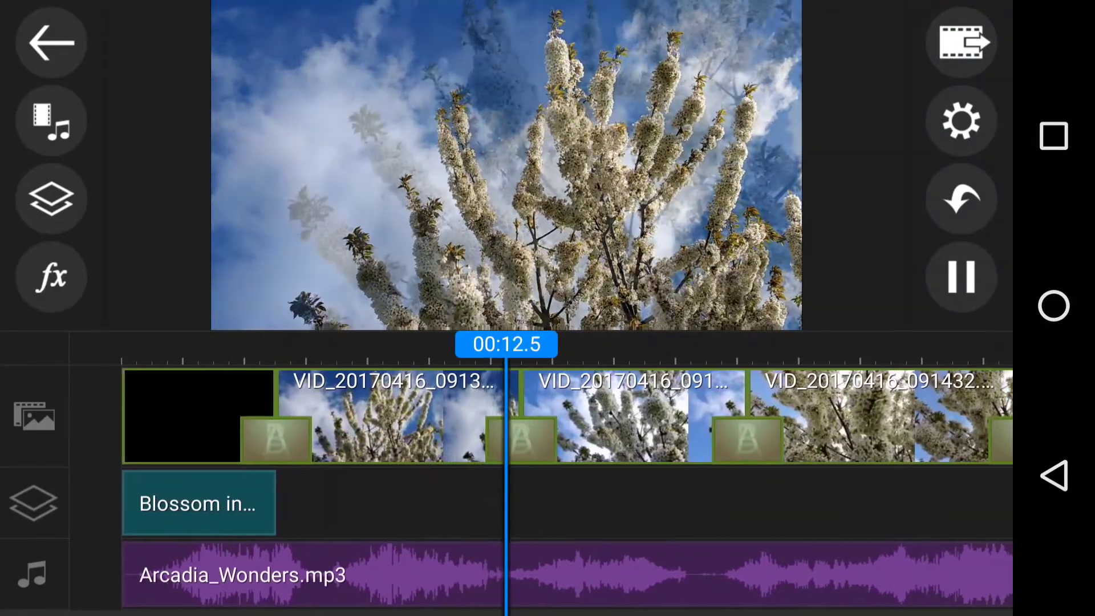
pyautogui.click(962, 276)
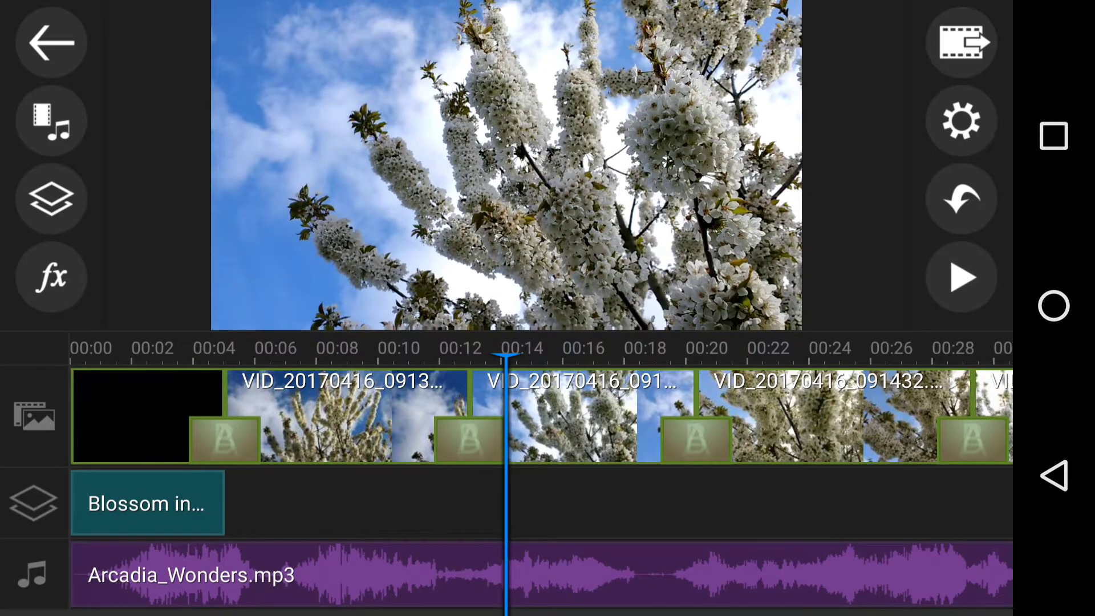
# Reselect the first blossom clip and drag its Volume slider down to zero.
pyautogui.click(343, 419)
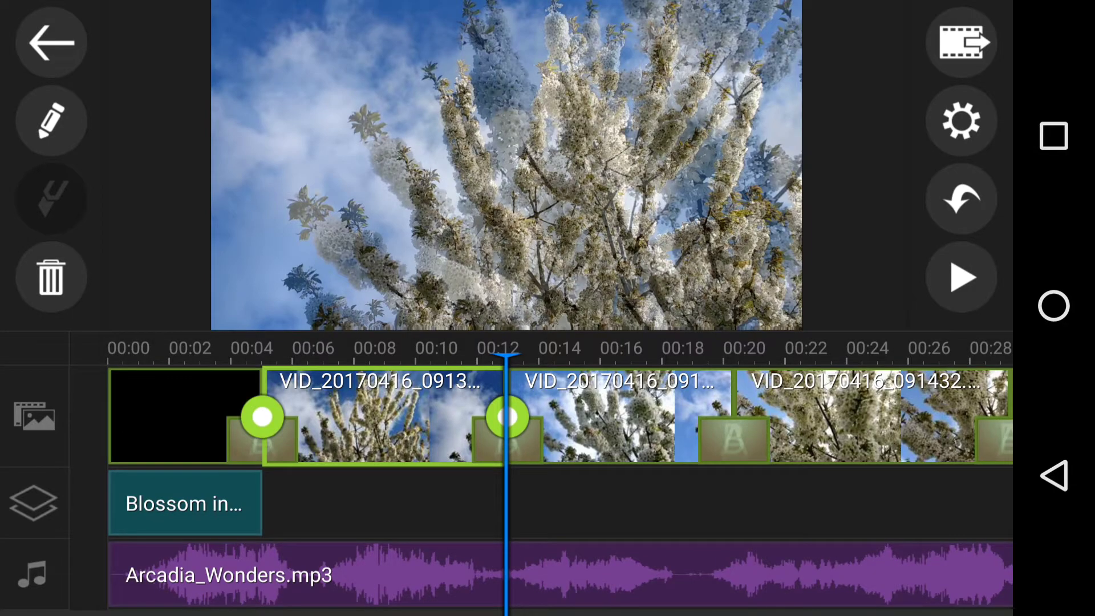
pyautogui.click(617, 419)
pyautogui.click(847, 411)
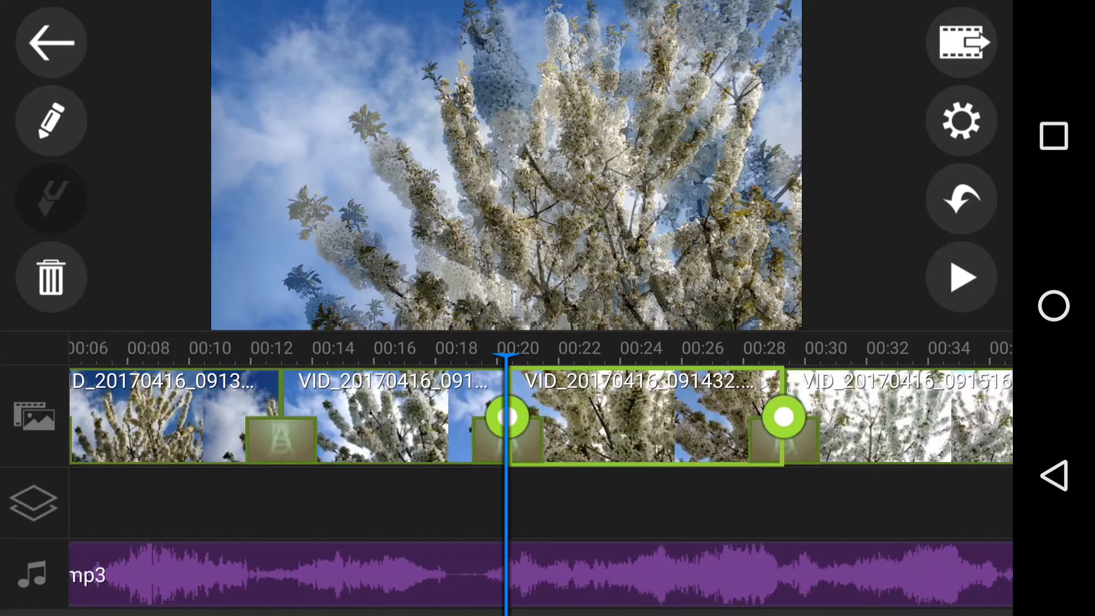
pyautogui.click(171, 419)
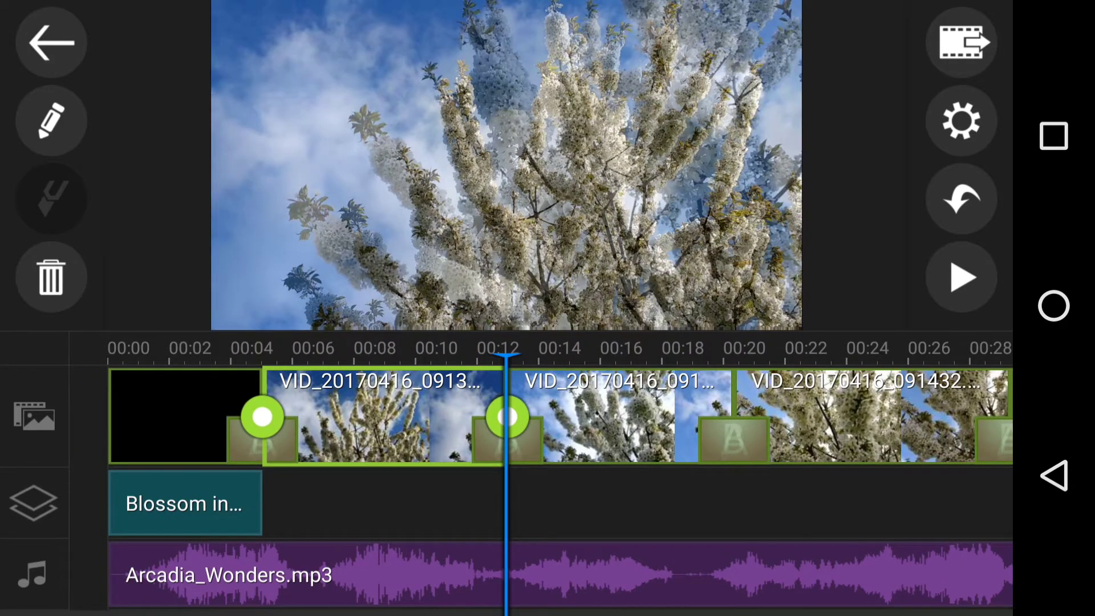
pyautogui.click(51, 121)
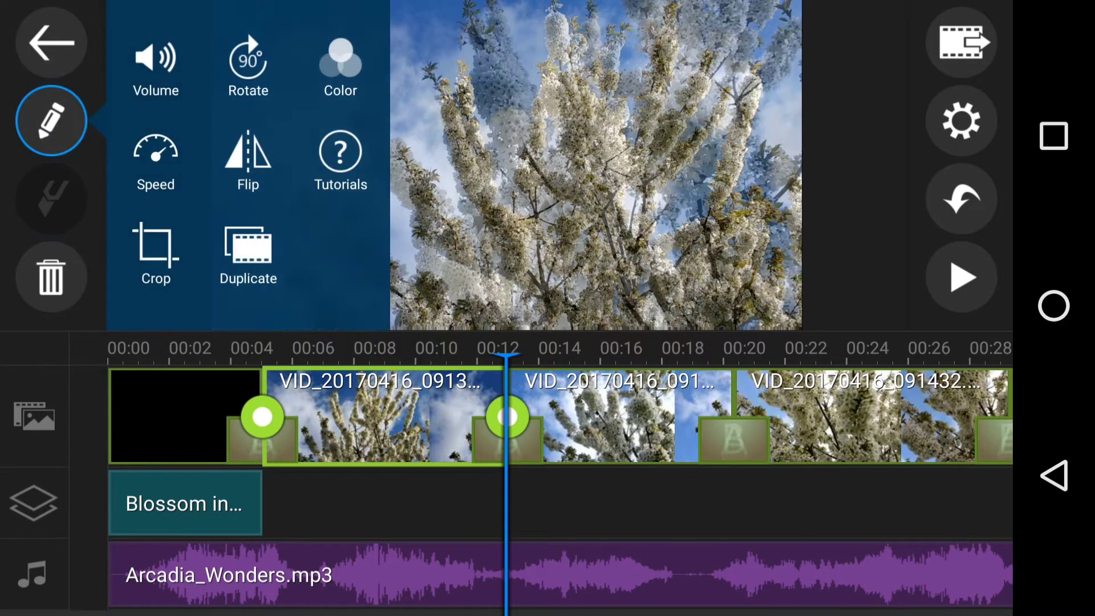
pyautogui.click(153, 64)
pyautogui.moveTo(539, 172); pyautogui.dragTo(423, 173)
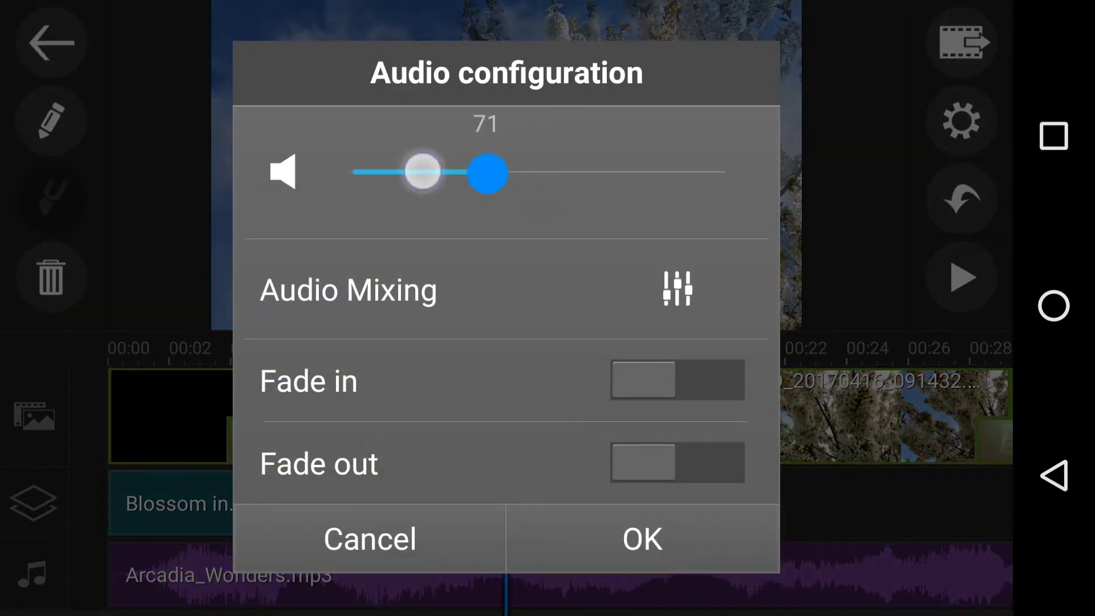